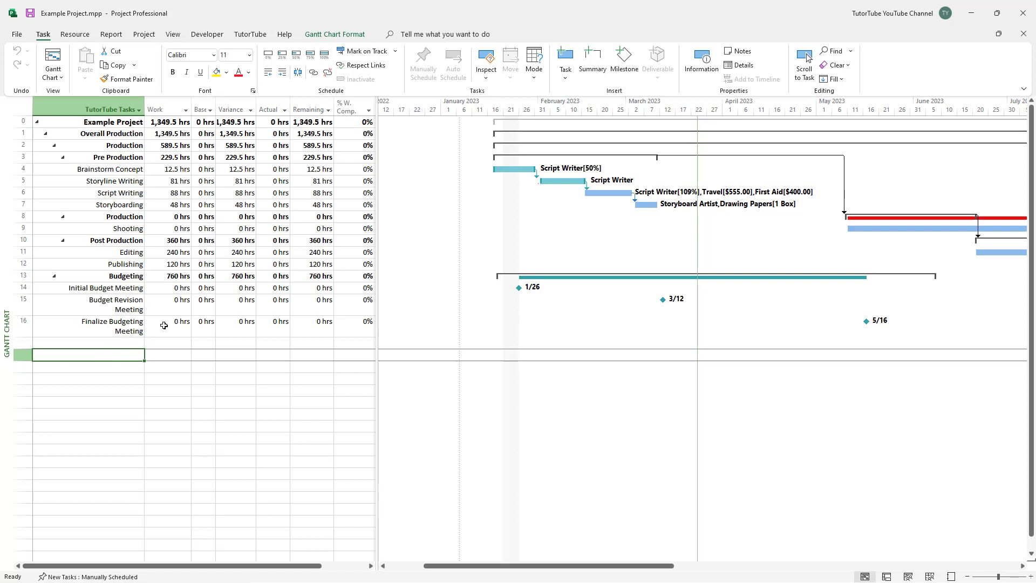
# Step: Turn on the Timeline from the View tab's Split View group and drag its pane taller
pyautogui.click(173, 35)
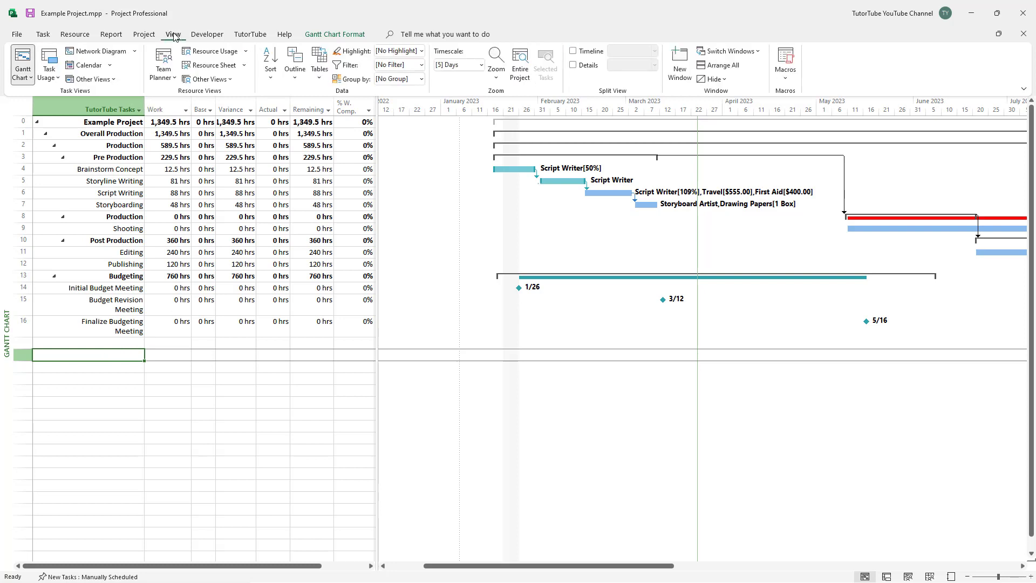
pyautogui.click(574, 51)
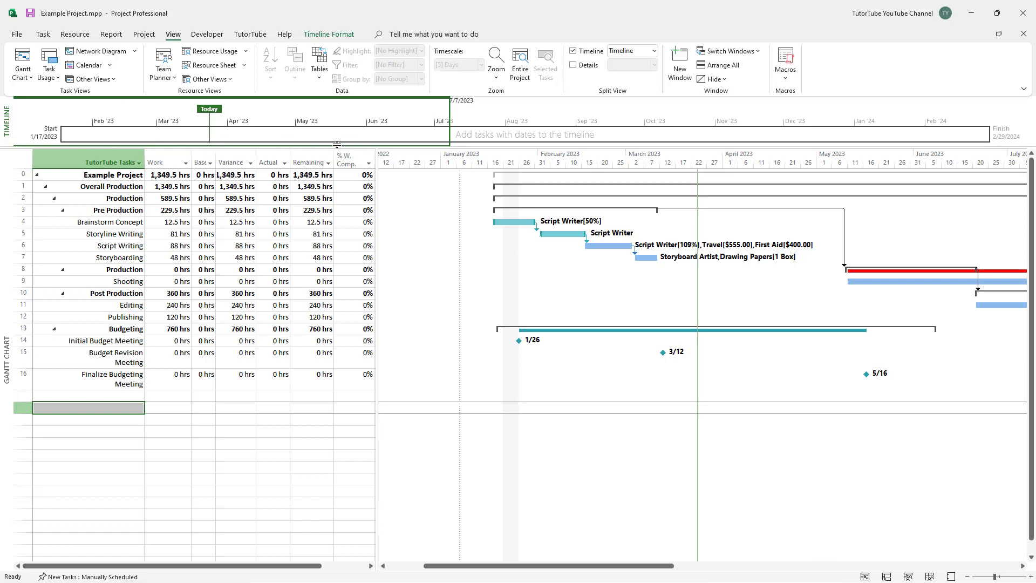
pyautogui.moveTo(337, 147); pyautogui.dragTo(337, 184)
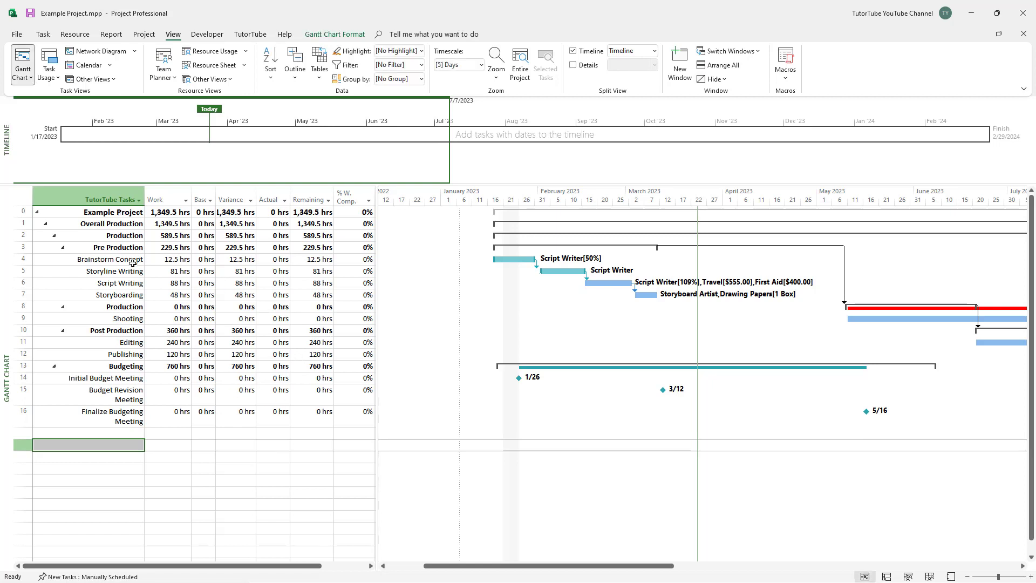
# Step: Select the Brainstorm Concept task in the Gantt table
pyautogui.click(129, 261)
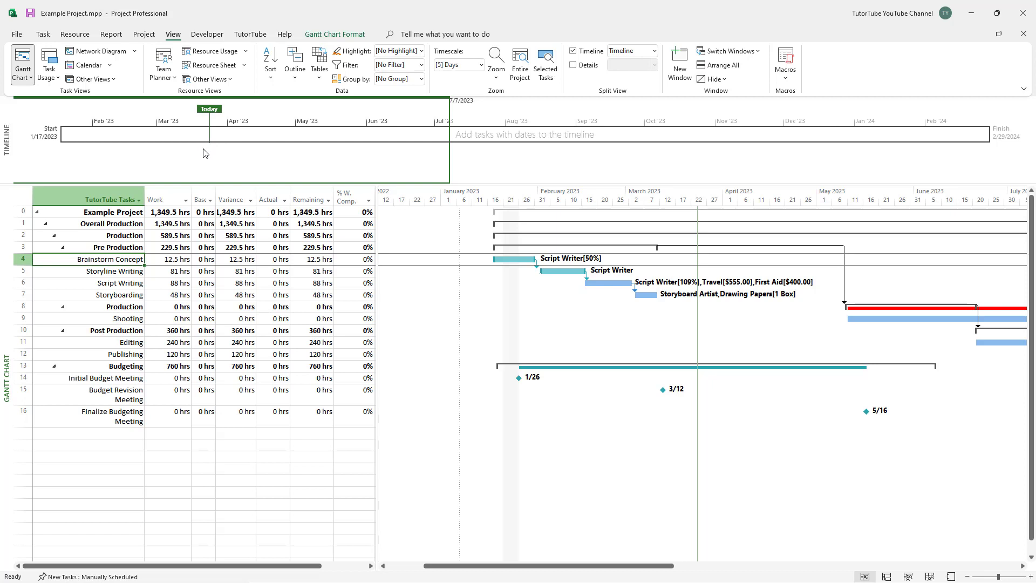
# Step: Add each Pre Production subtask to the timeline: Brainstorm Concept, Storyline Writing, Script Writing and Storyboarding
pyautogui.rightClick(120, 261)
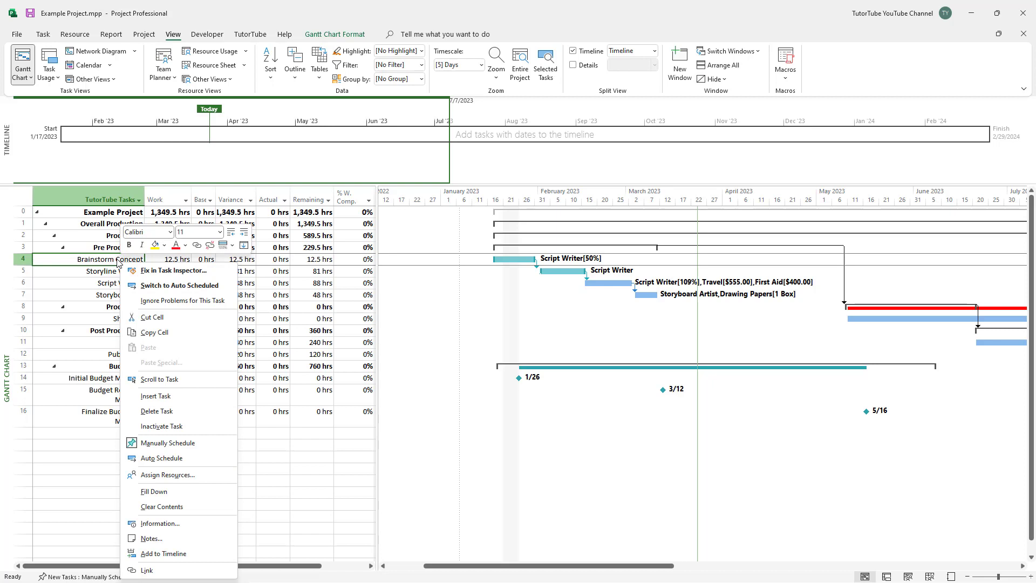
pyautogui.click(161, 554)
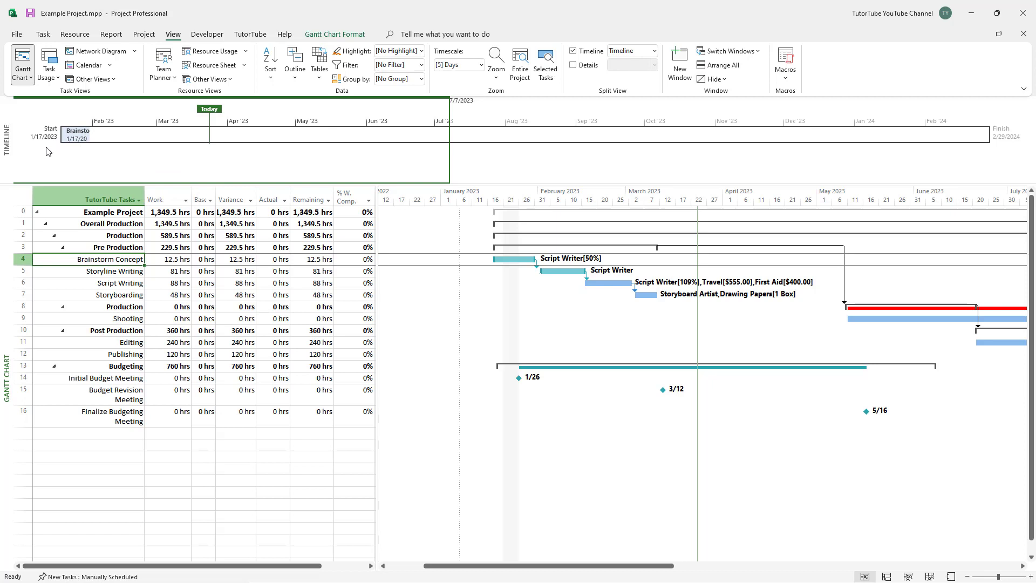
pyautogui.rightClick(127, 275)
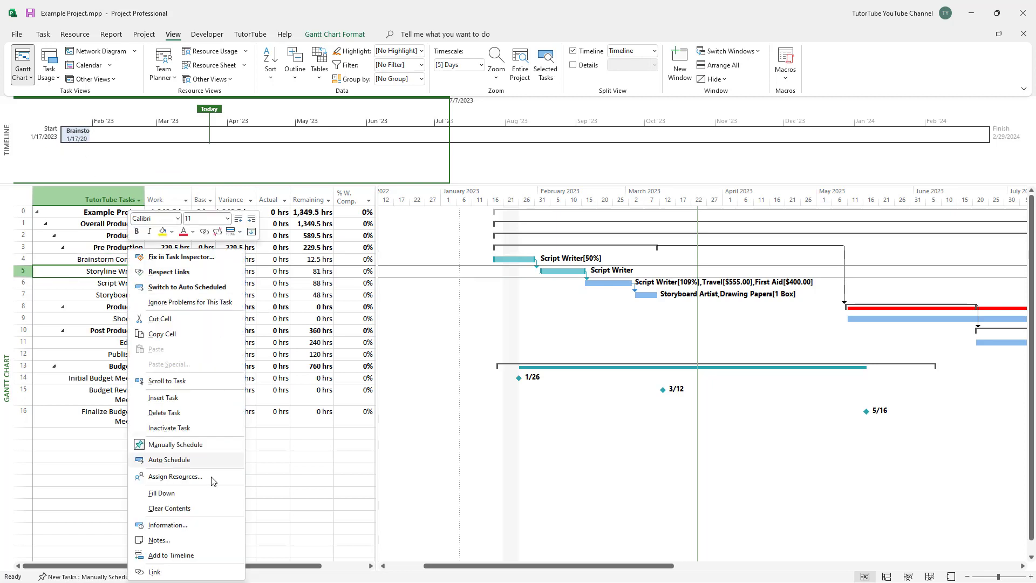
pyautogui.click(171, 555)
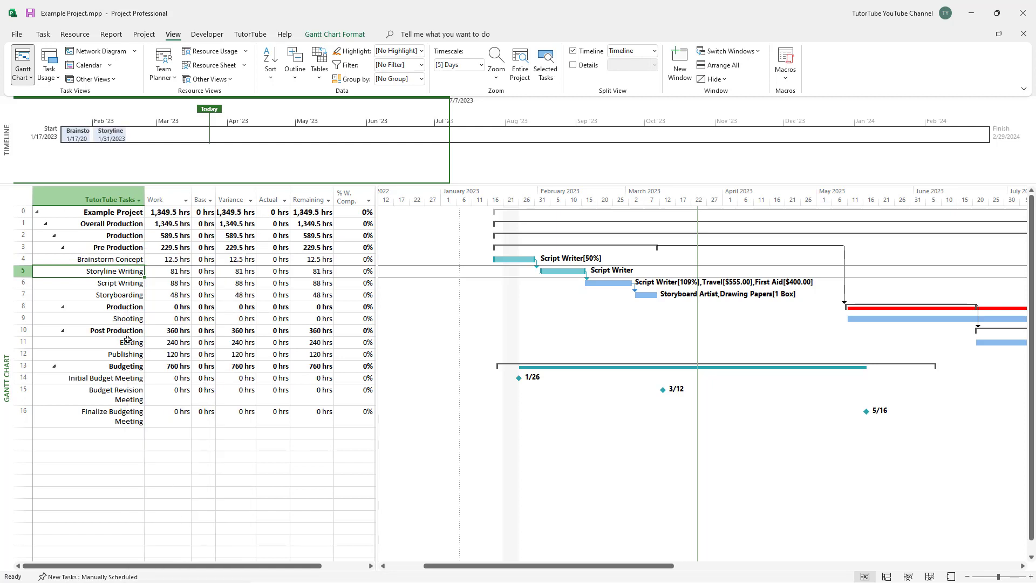
pyautogui.rightClick(124, 285)
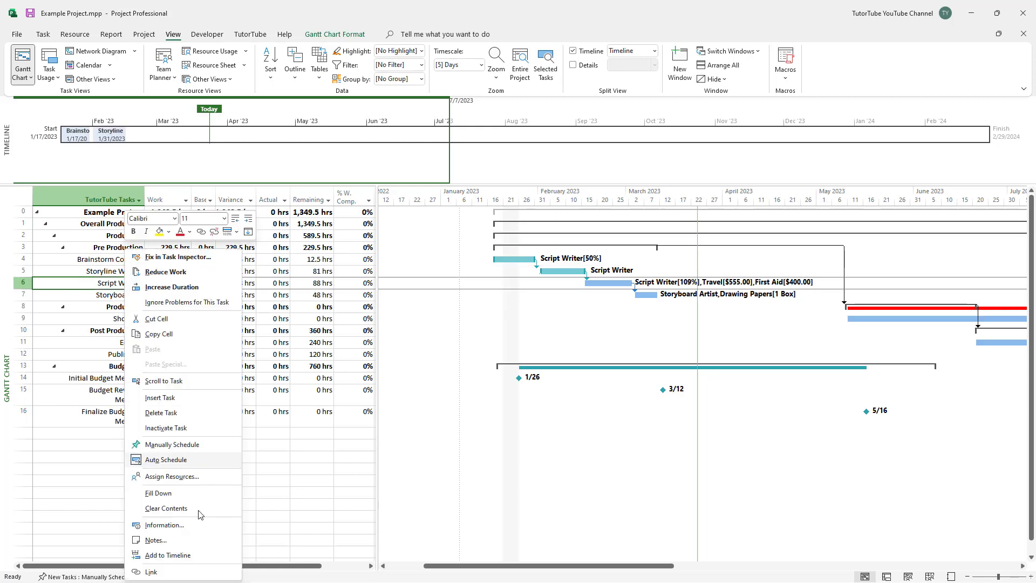
pyautogui.click(170, 554)
pyautogui.rightClick(121, 295)
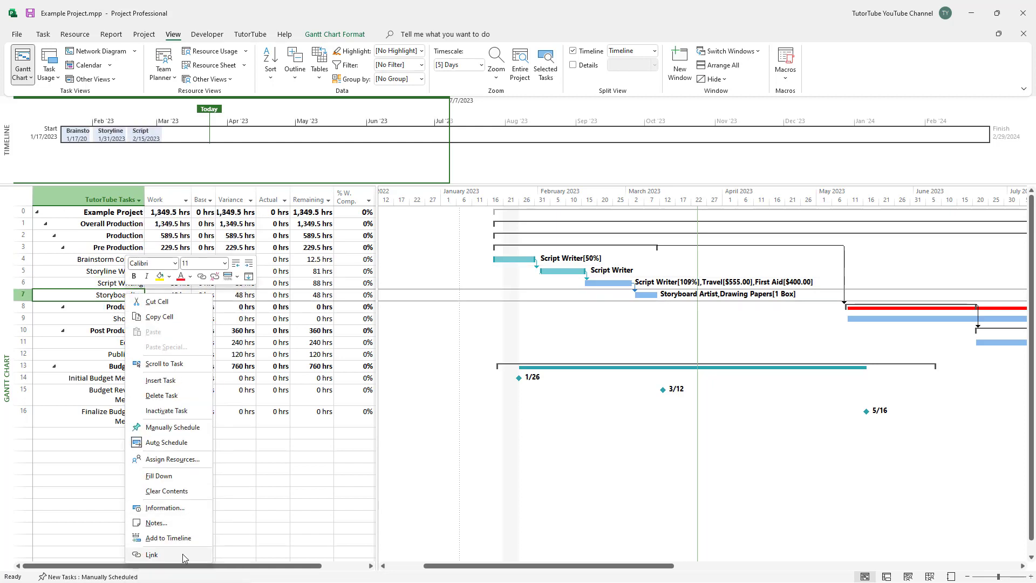
pyautogui.click(171, 538)
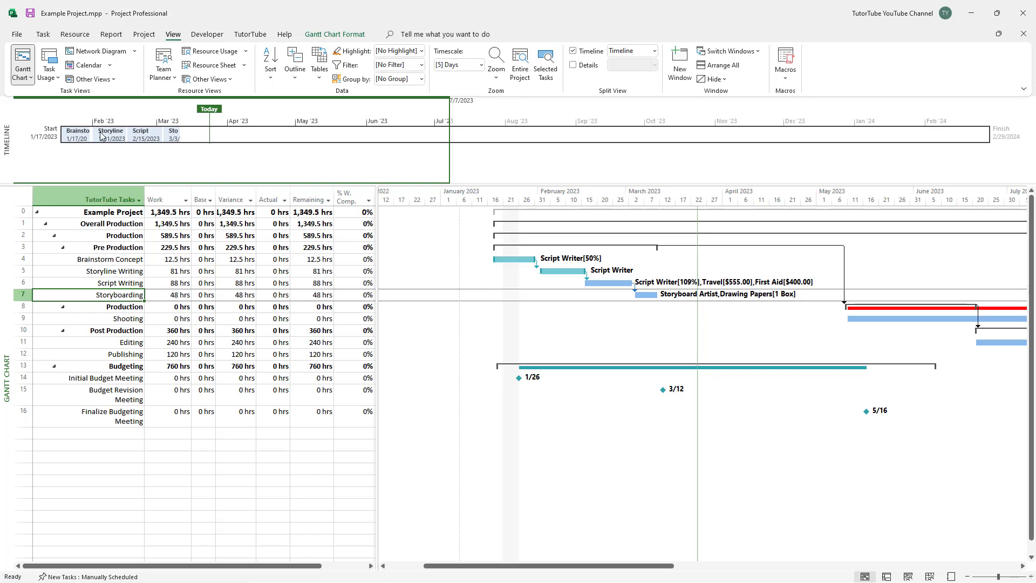
# Step: Add Production, Pre Production and Shooting to the timeline, then select the Editing and Publishing rows
pyautogui.rightClick(128, 307)
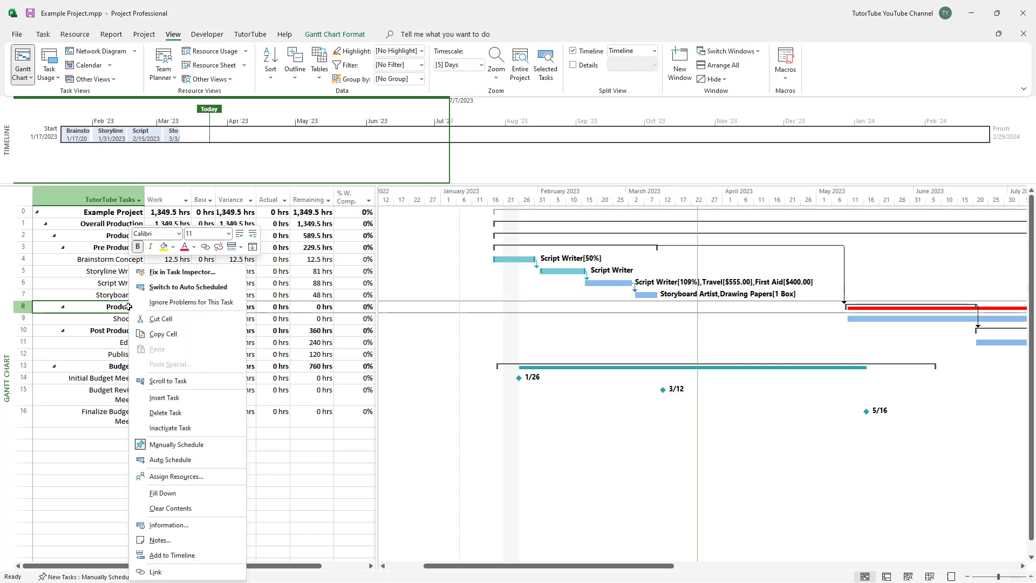
pyautogui.click(169, 555)
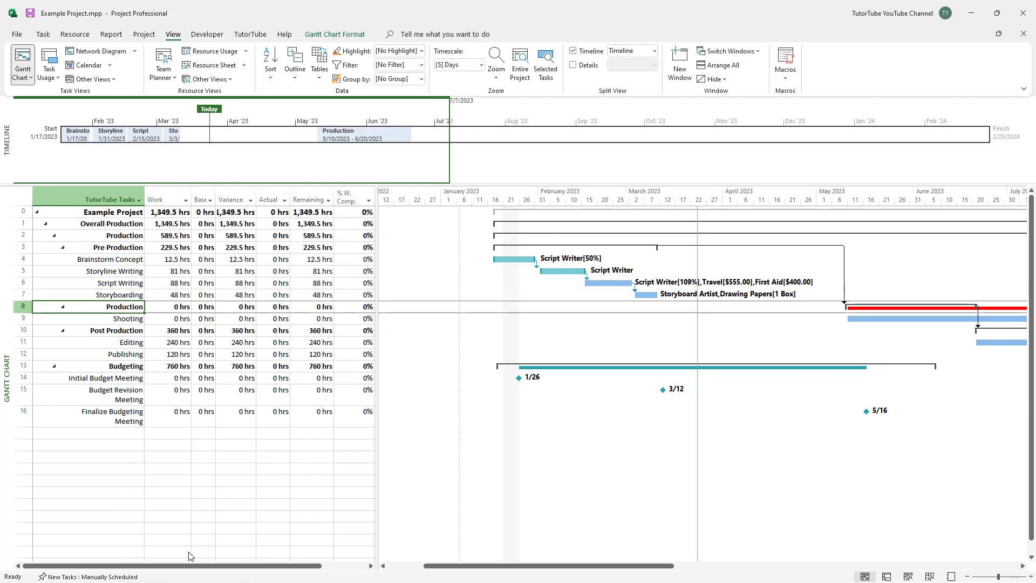
pyautogui.rightClick(120, 248)
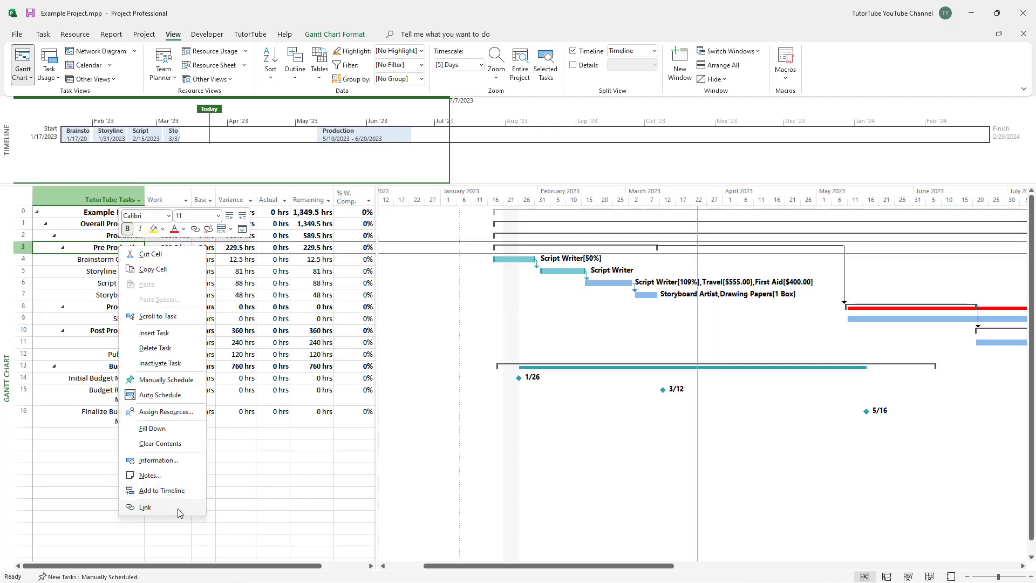
pyautogui.click(160, 489)
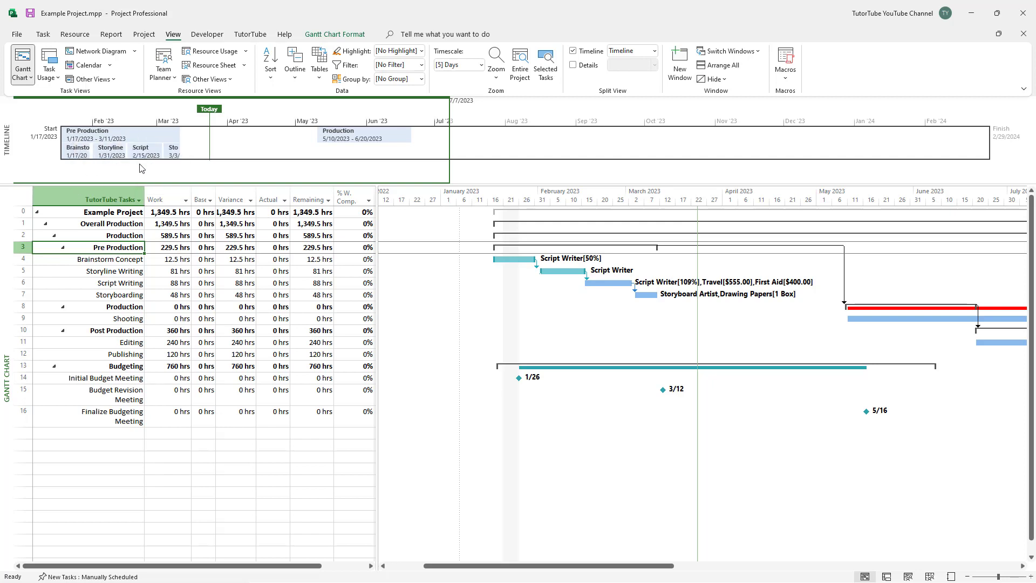
pyautogui.rightClick(132, 319)
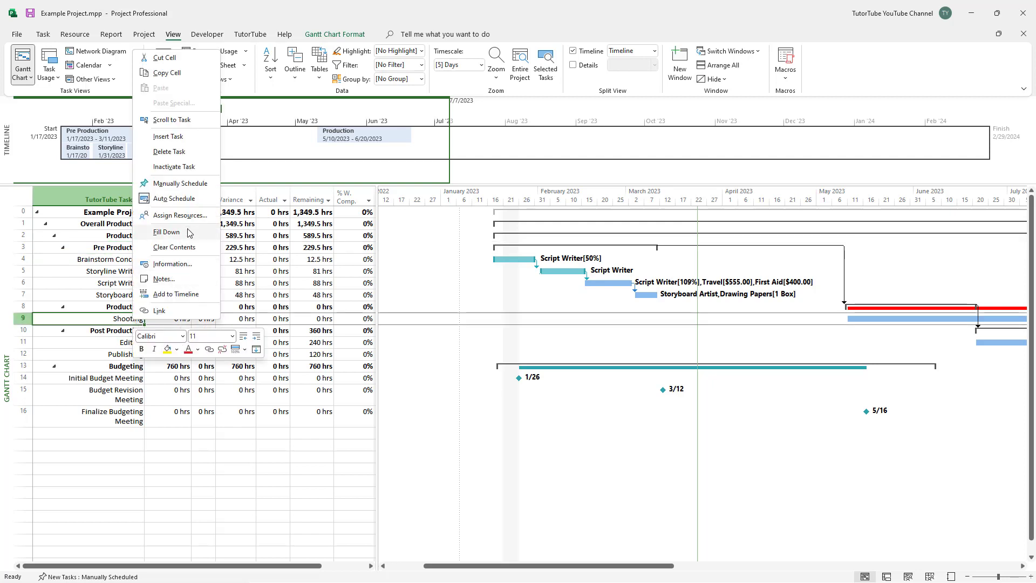
pyautogui.click(175, 294)
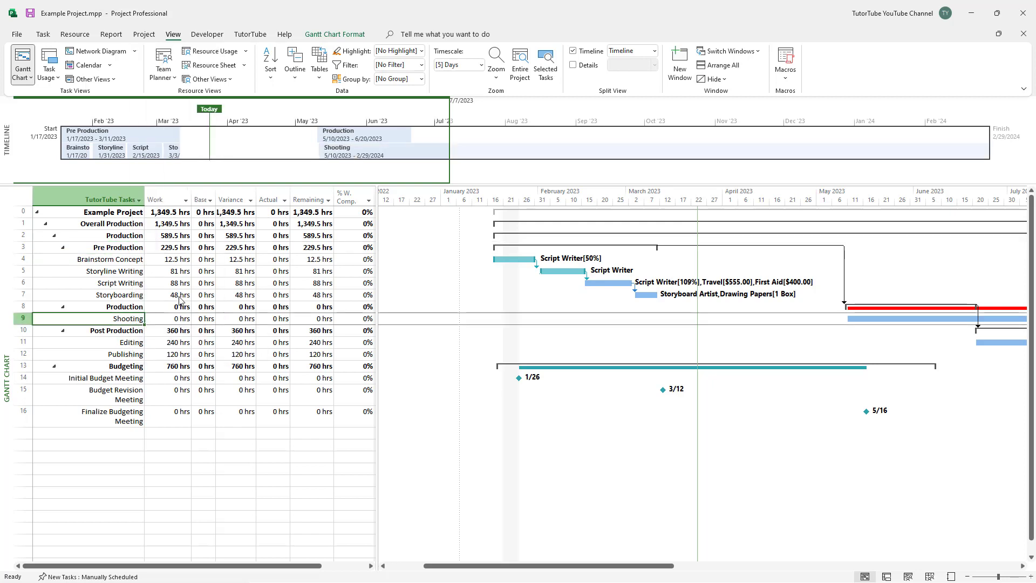
pyautogui.moveTo(132, 342); pyautogui.dragTo(136, 356)
# Step: Add Editing, Publishing and Post Production to the timeline
pyautogui.rightClick(134, 344)
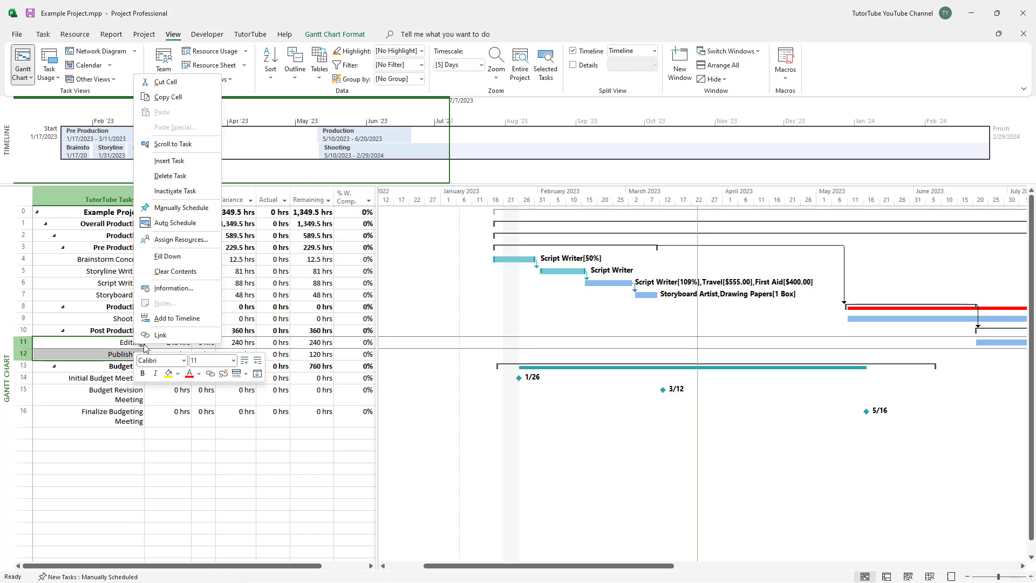
pyautogui.click(170, 317)
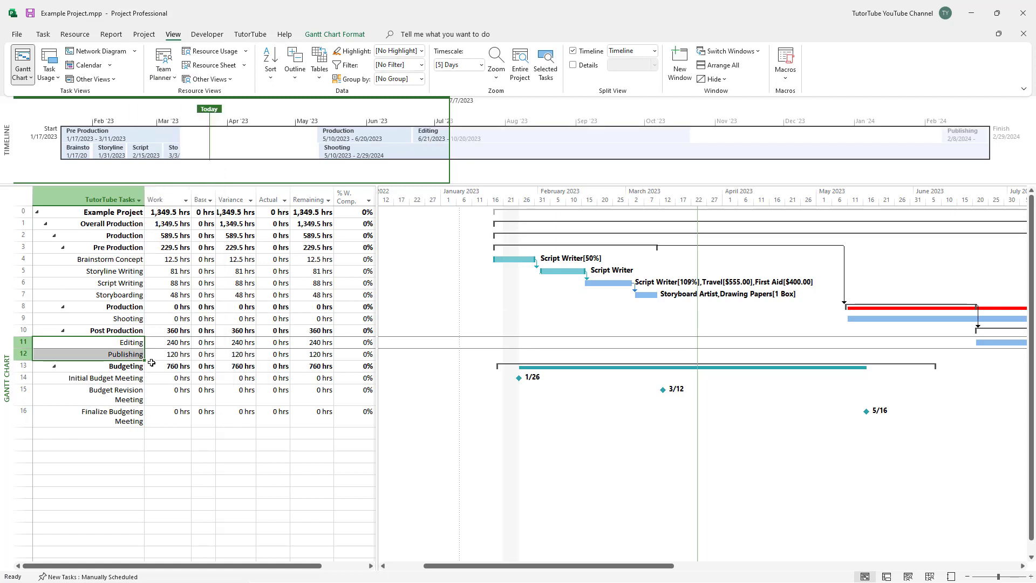
pyautogui.click(123, 331)
pyautogui.rightClick(123, 331)
pyautogui.click(157, 303)
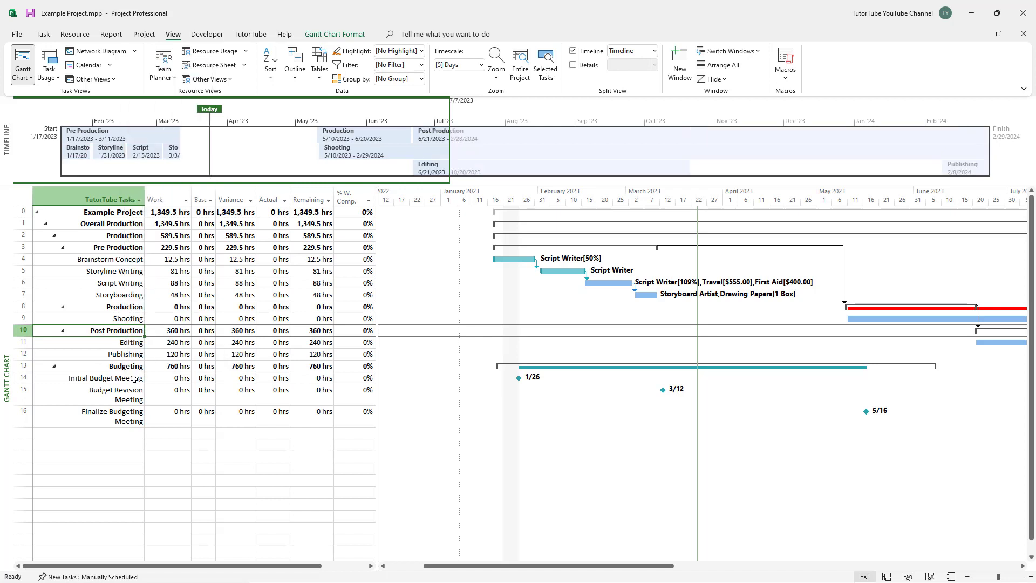
# Step: Add Budgeting and the three budget meeting milestones (rows 14–16) to the timeline
pyautogui.moveTo(133, 381); pyautogui.dragTo(133, 420)
pyautogui.click(125, 366)
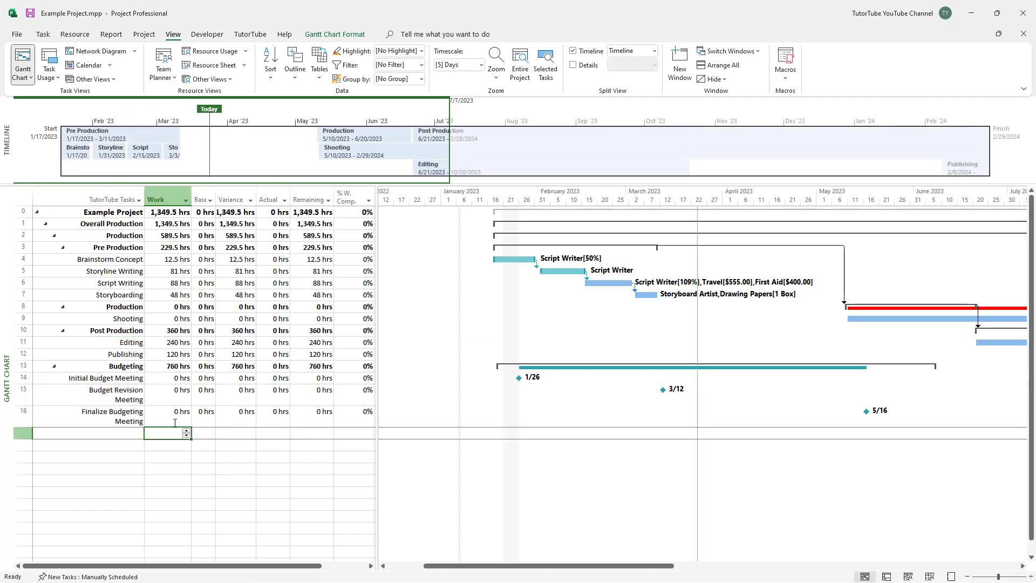
pyautogui.rightClick(125, 366)
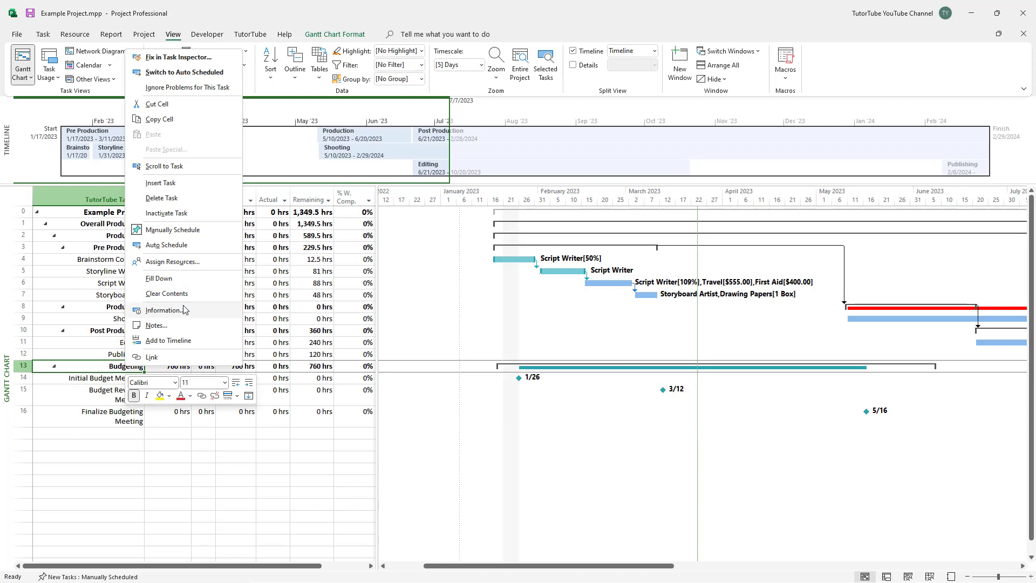
pyautogui.click(170, 340)
pyautogui.click(167, 422)
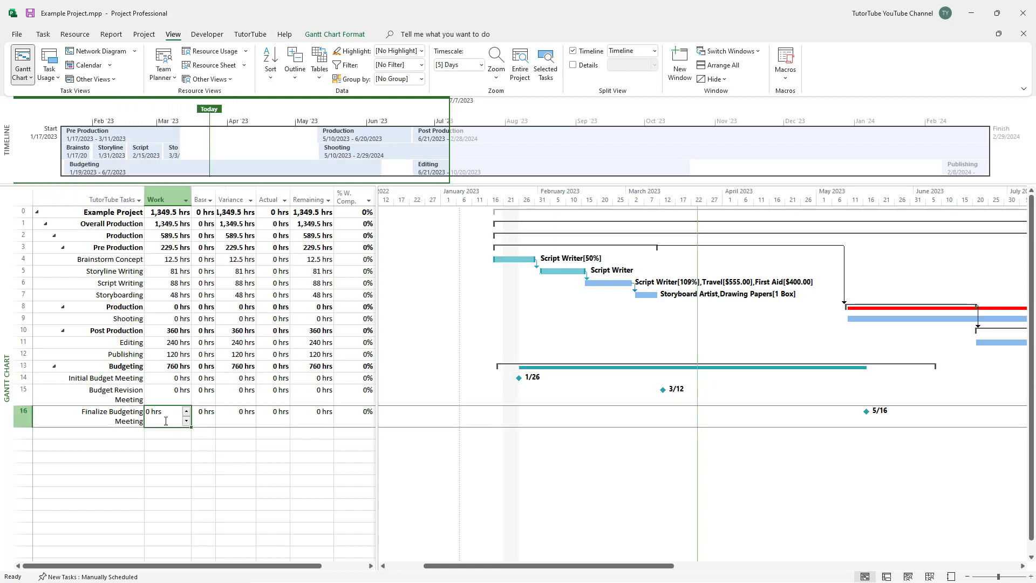
pyautogui.moveTo(118, 378); pyautogui.dragTo(123, 416)
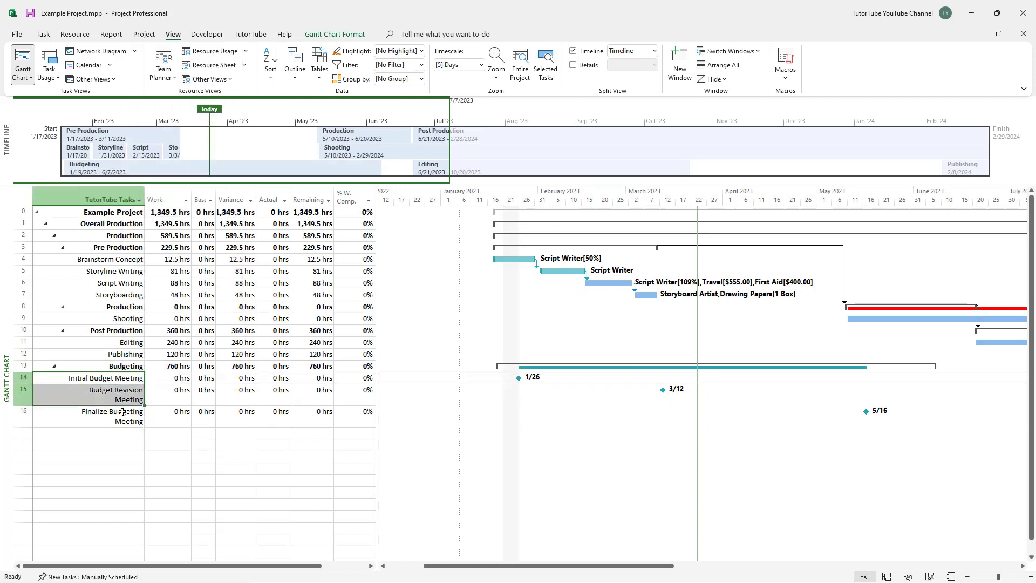
pyautogui.rightClick(125, 411)
pyautogui.click(168, 376)
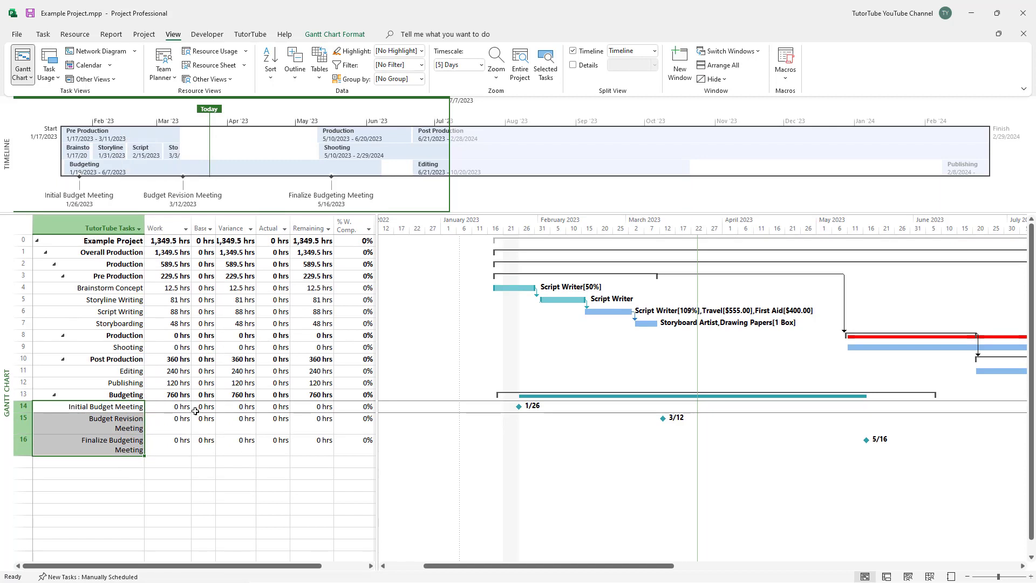
# Step: Activate the timeline for formatting, opening Storyline Writing's task details and cancelling without changes
pyautogui.click(145, 183)
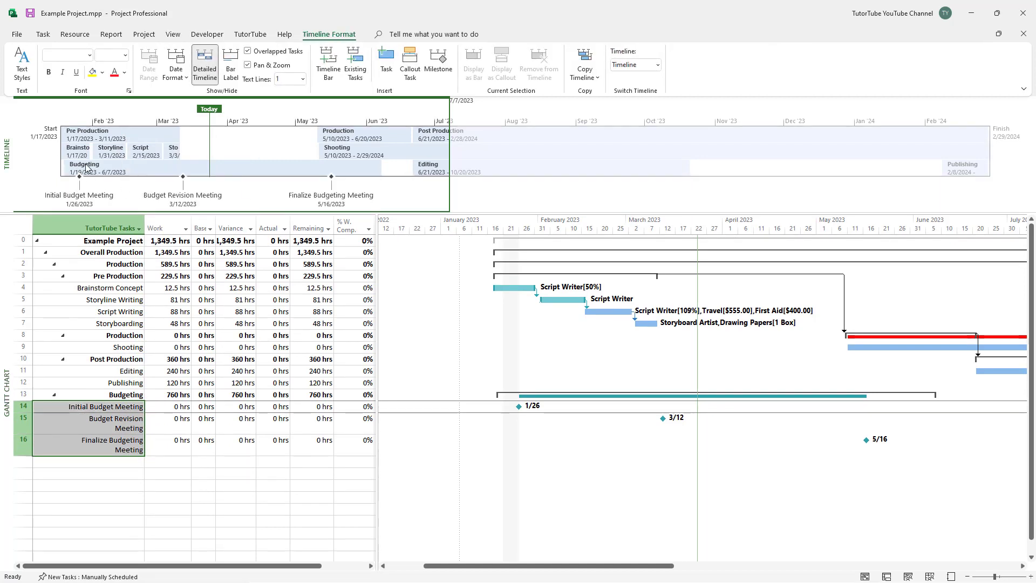
pyautogui.click(74, 136)
pyautogui.doubleClick(111, 151)
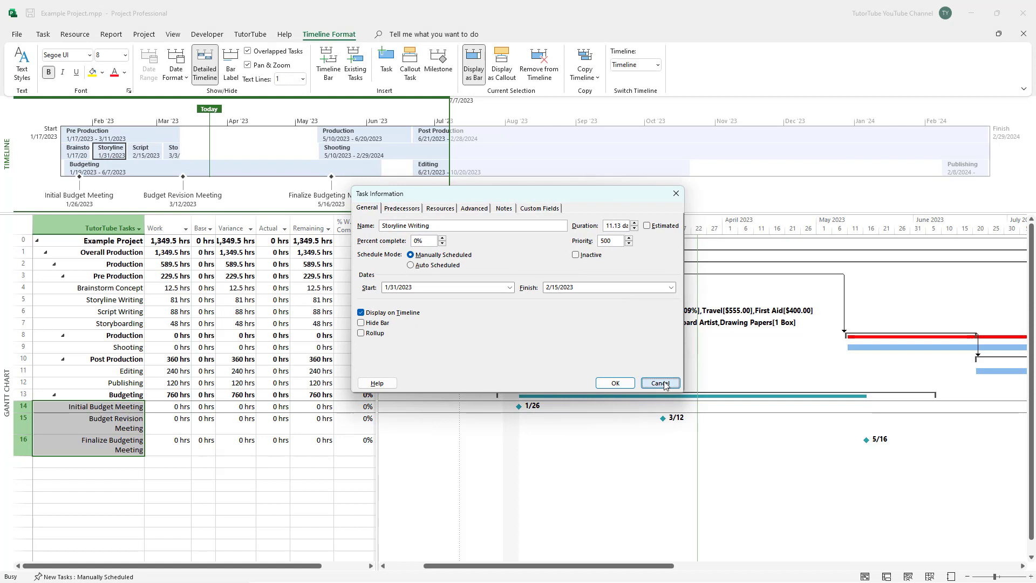
pyautogui.click(669, 384)
pyautogui.click(502, 140)
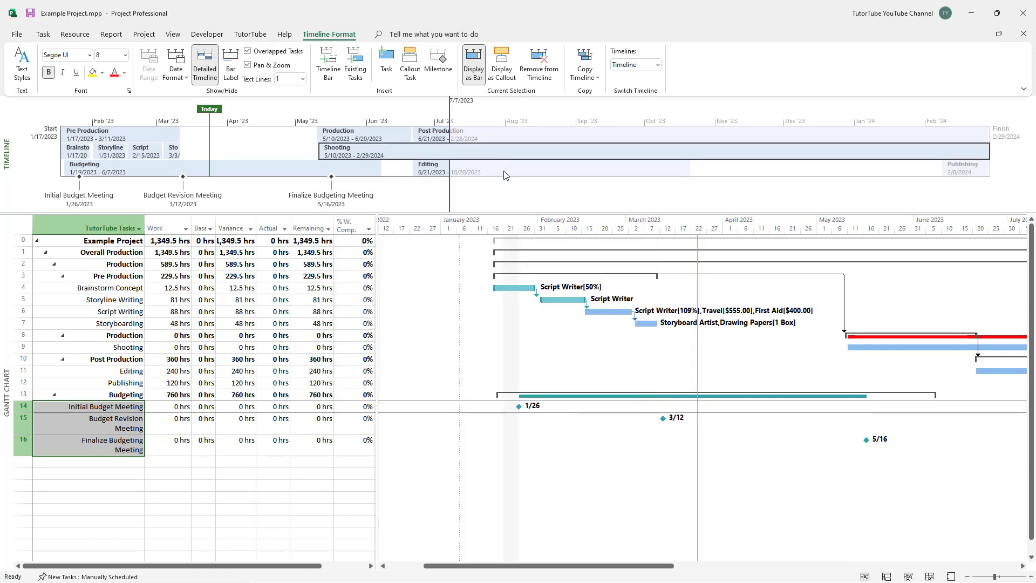
pyautogui.click(978, 168)
pyautogui.click(977, 140)
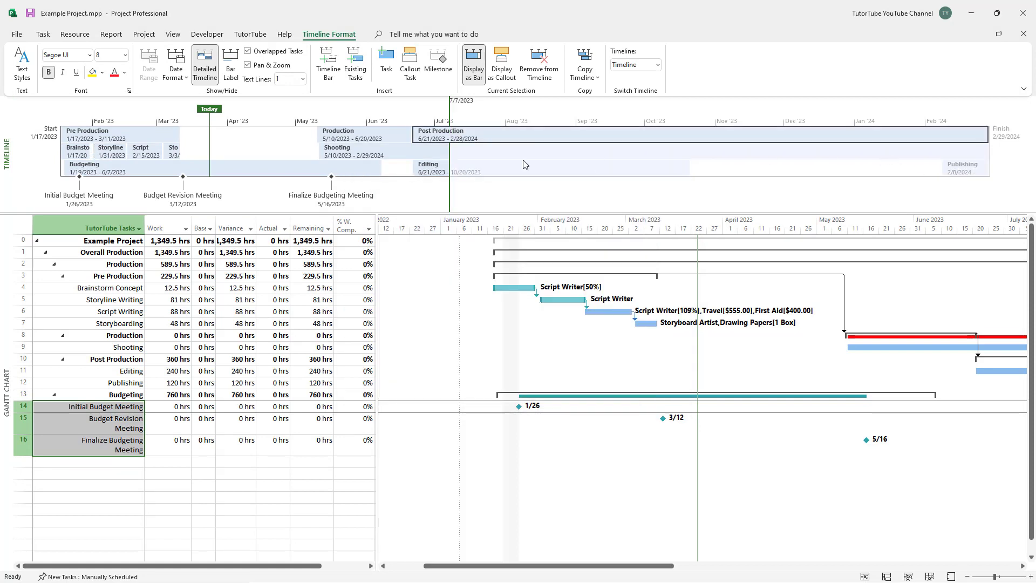
pyautogui.click(359, 135)
pyautogui.click(362, 154)
pyautogui.click(346, 167)
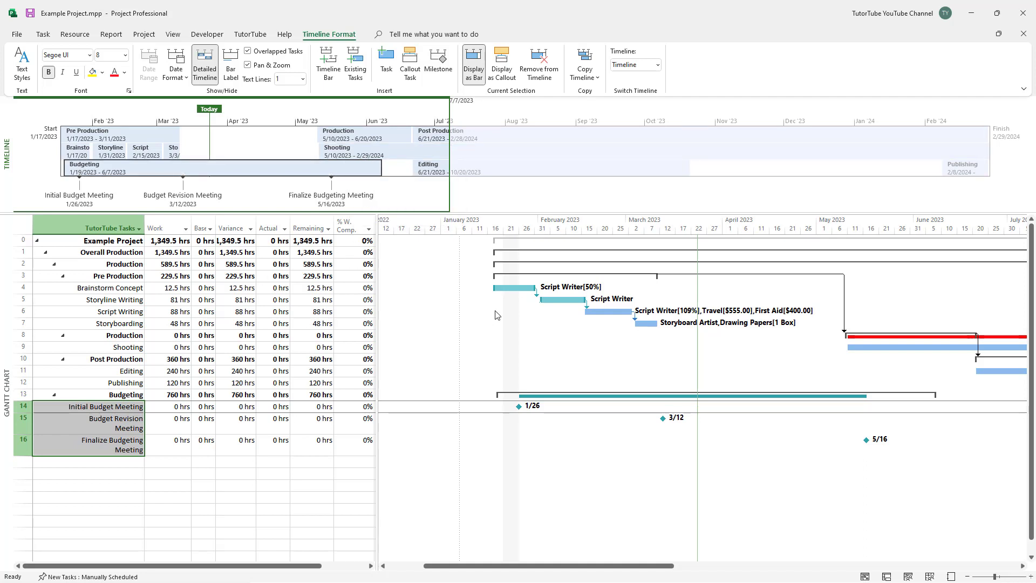
pyautogui.click(108, 137)
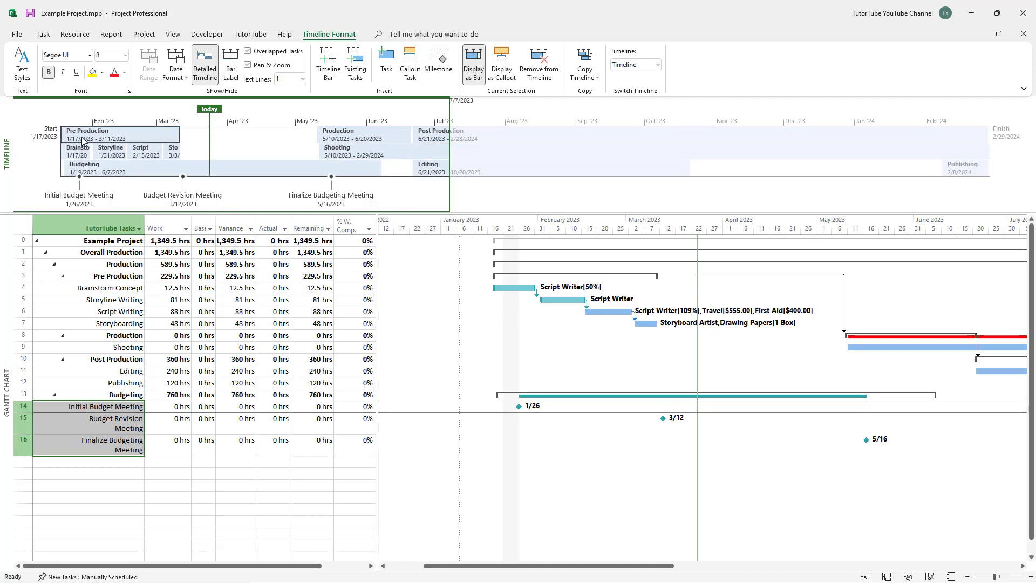
pyautogui.click(72, 156)
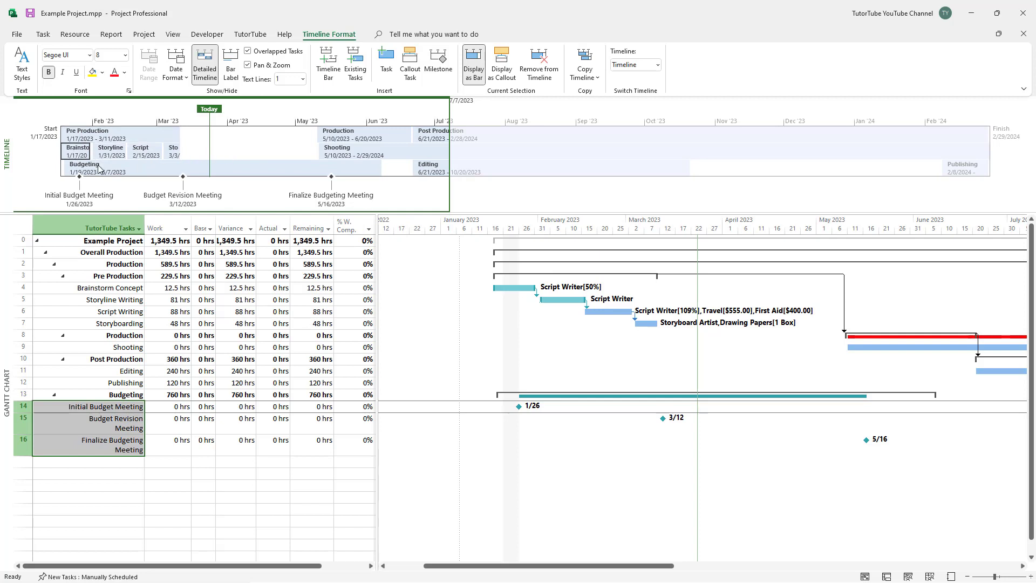
pyautogui.click(400, 137)
pyautogui.click(443, 137)
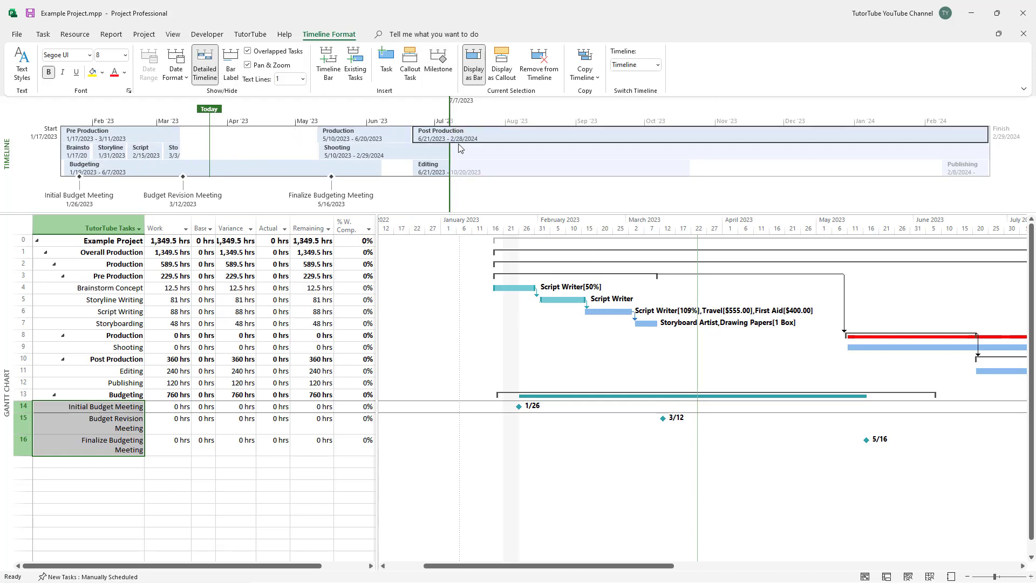
pyautogui.click(429, 153)
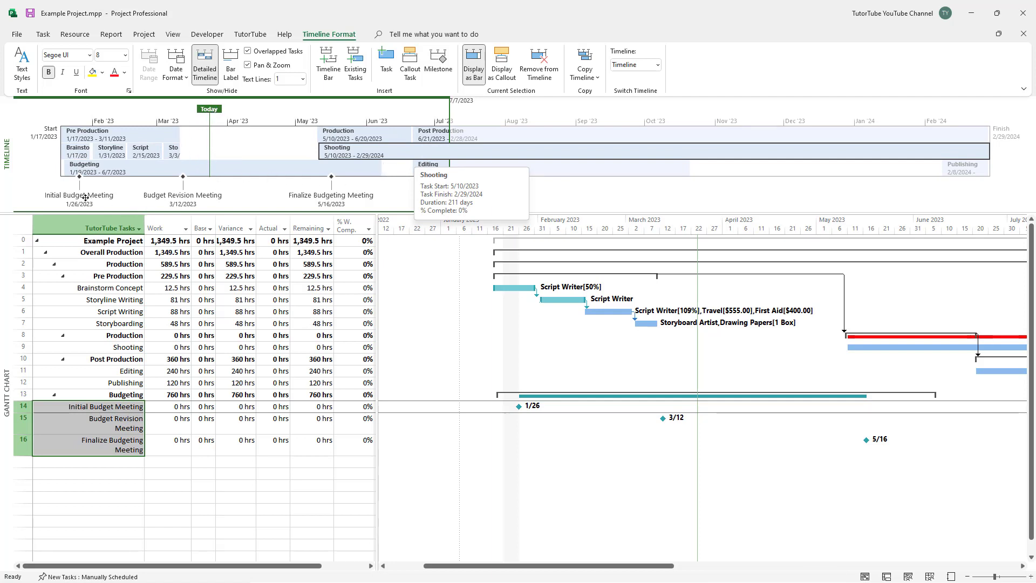
pyautogui.click(183, 189)
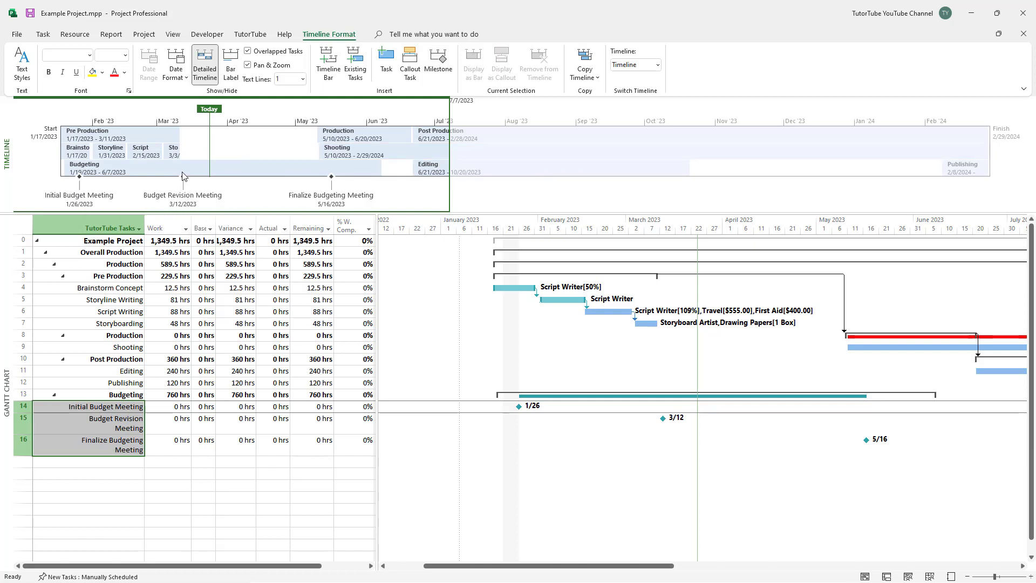
pyautogui.click(333, 196)
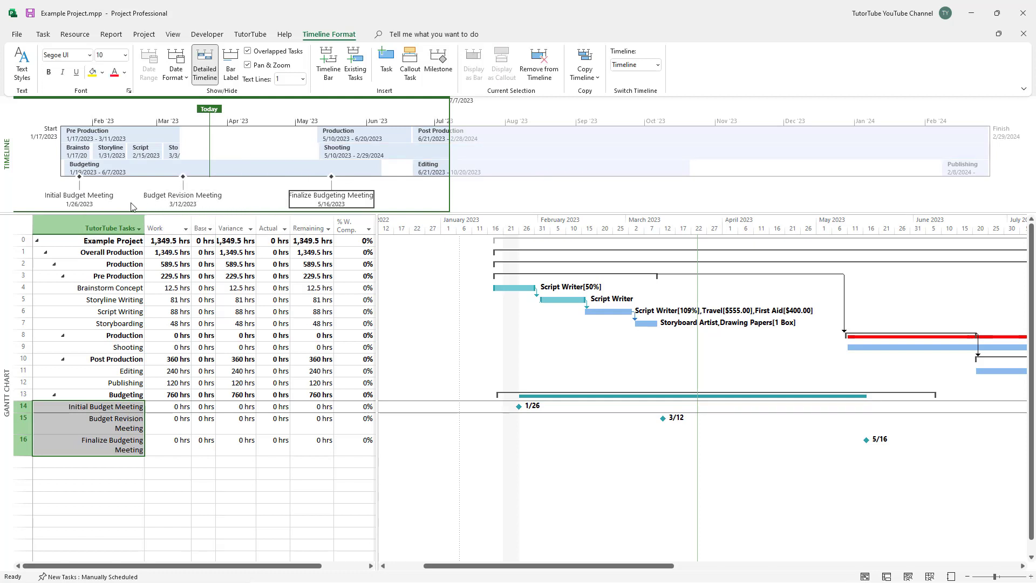
pyautogui.click(101, 192)
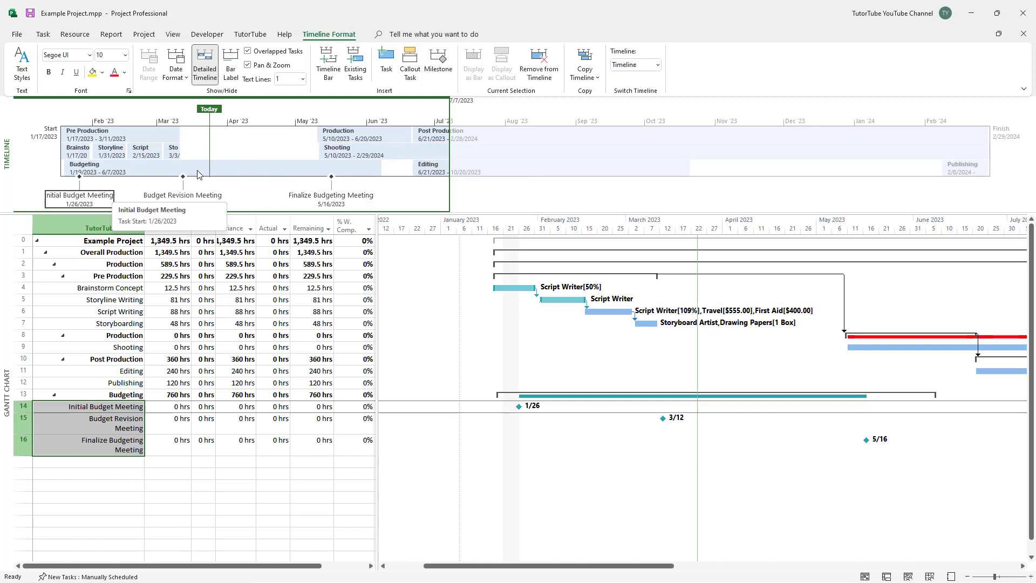
pyautogui.click(319, 172)
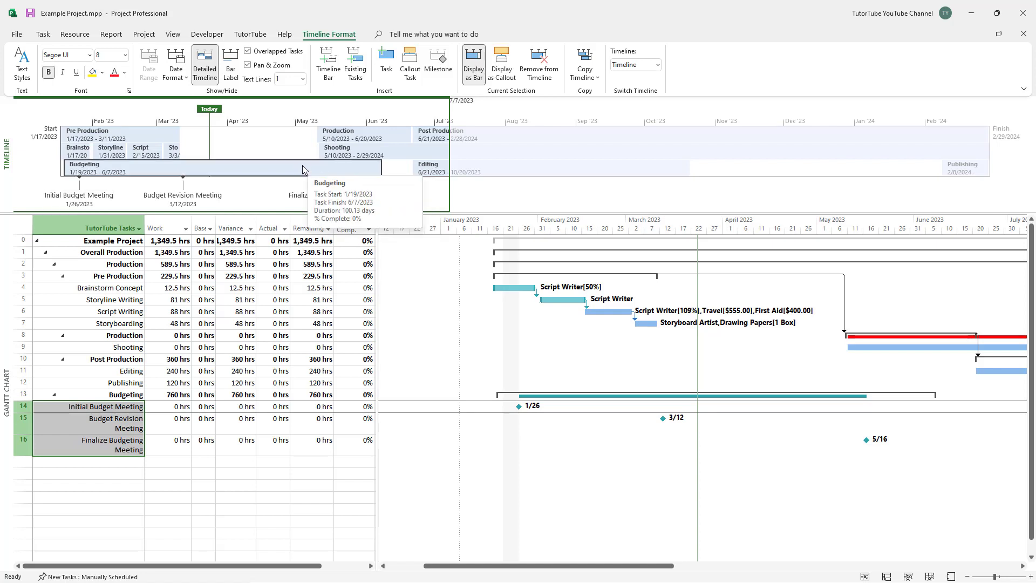
pyautogui.click(122, 133)
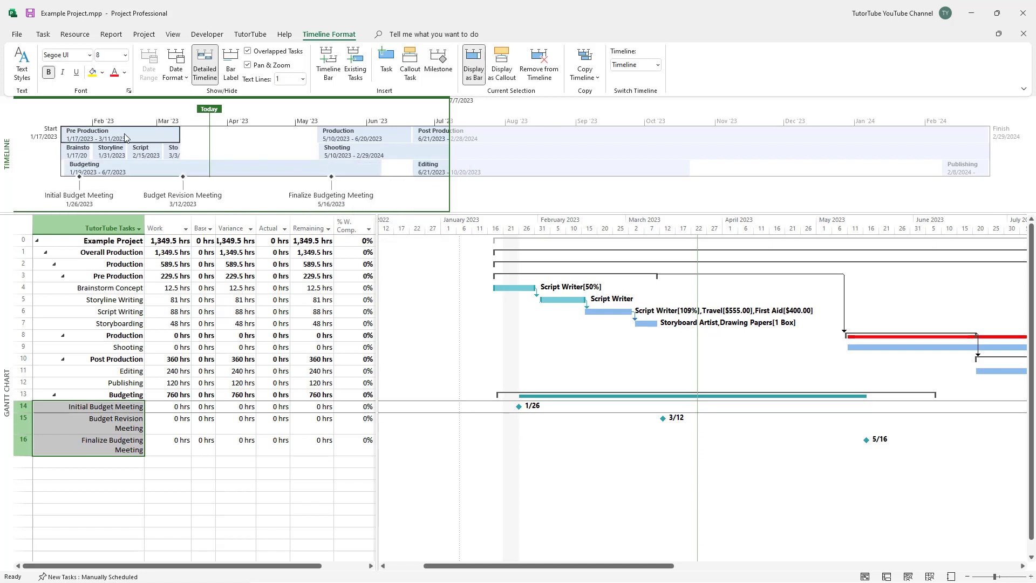
pyautogui.click(464, 135)
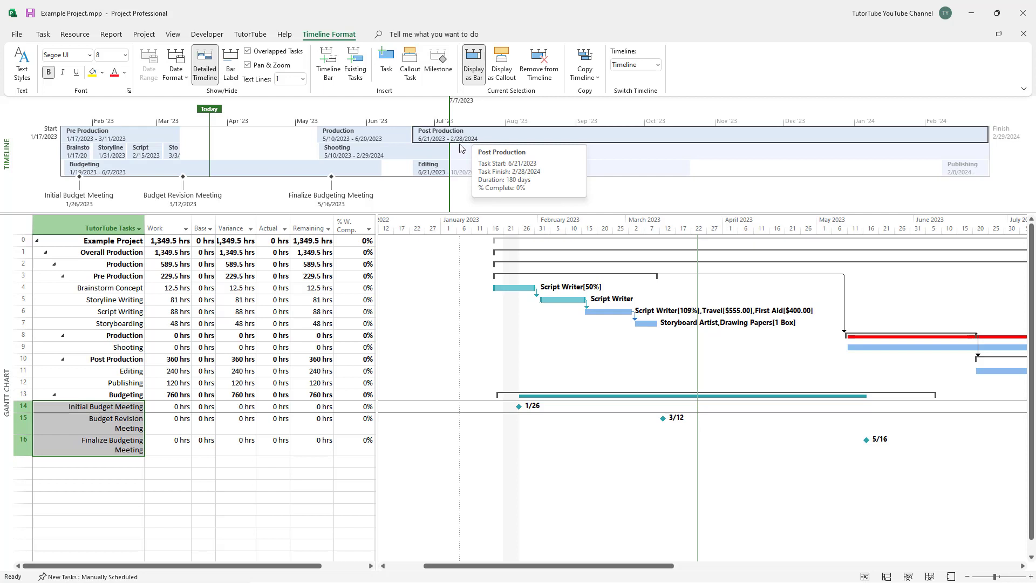
pyautogui.click(716, 155)
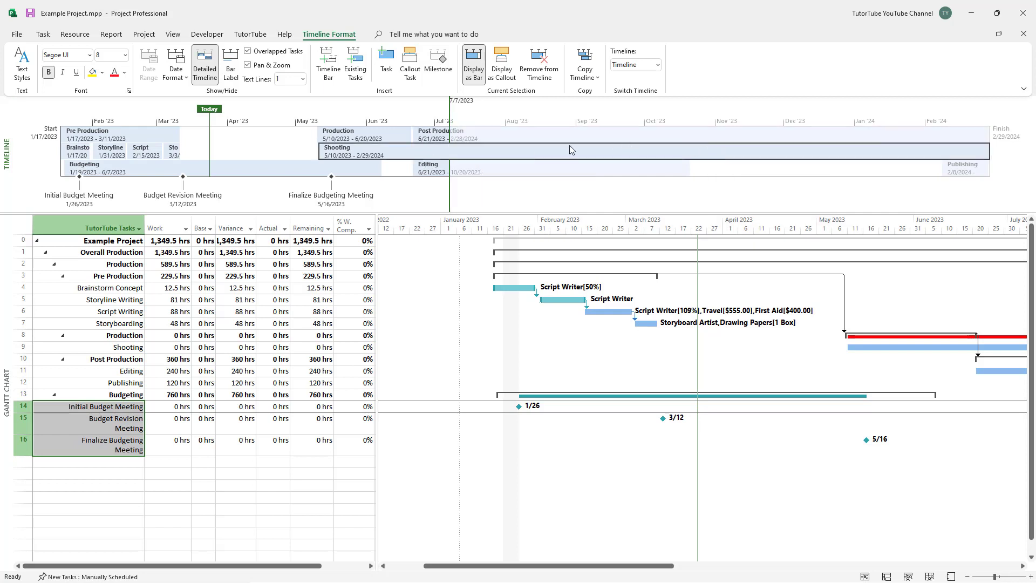
pyautogui.rightClick(112, 135)
# Step: Remove the Pre Production, Production and Post Production bars from the timeline, leaving the Editing bar selected
pyautogui.click(107, 141)
pyautogui.rightClick(107, 141)
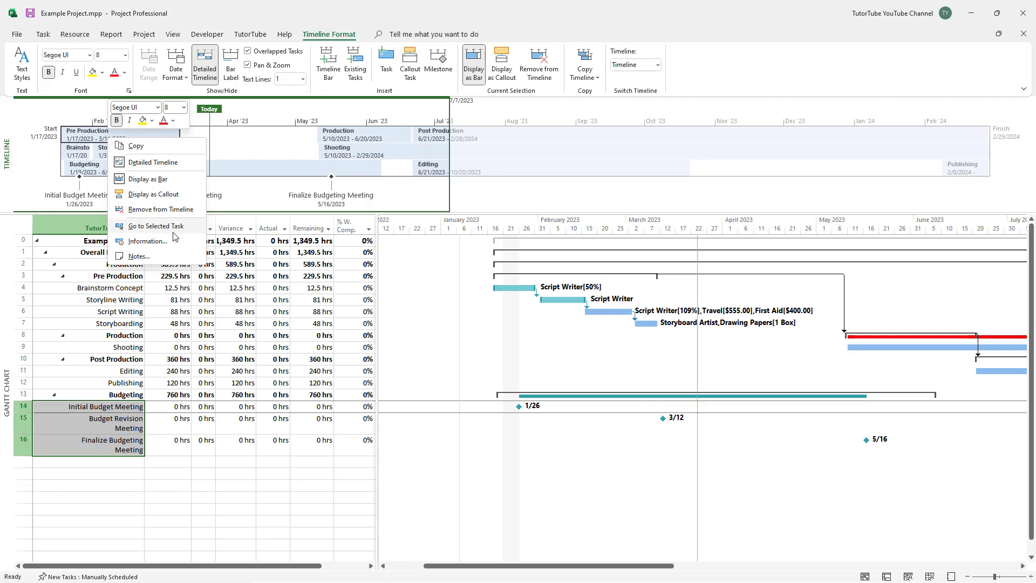
pyautogui.click(171, 209)
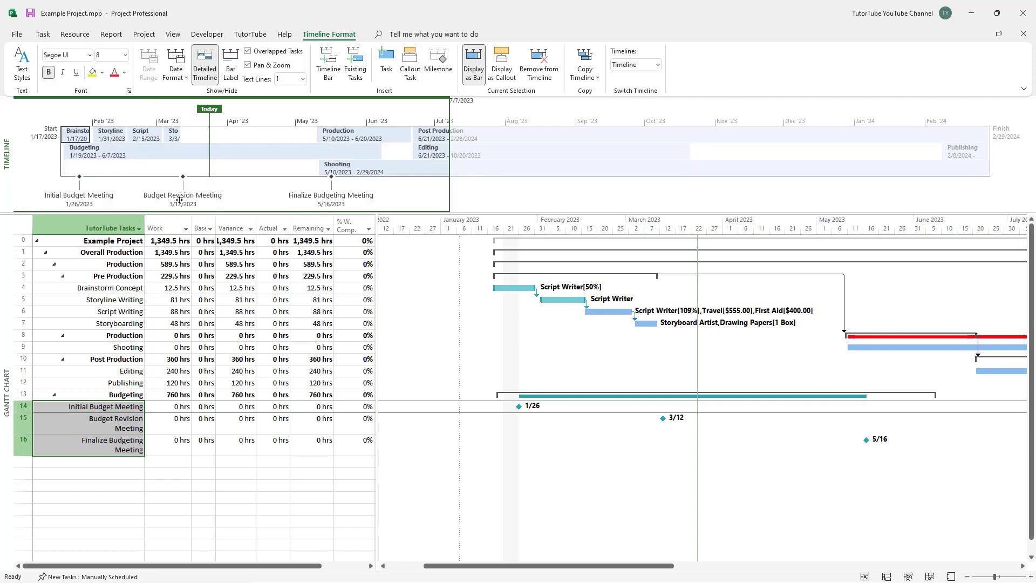
pyautogui.rightClick(365, 134)
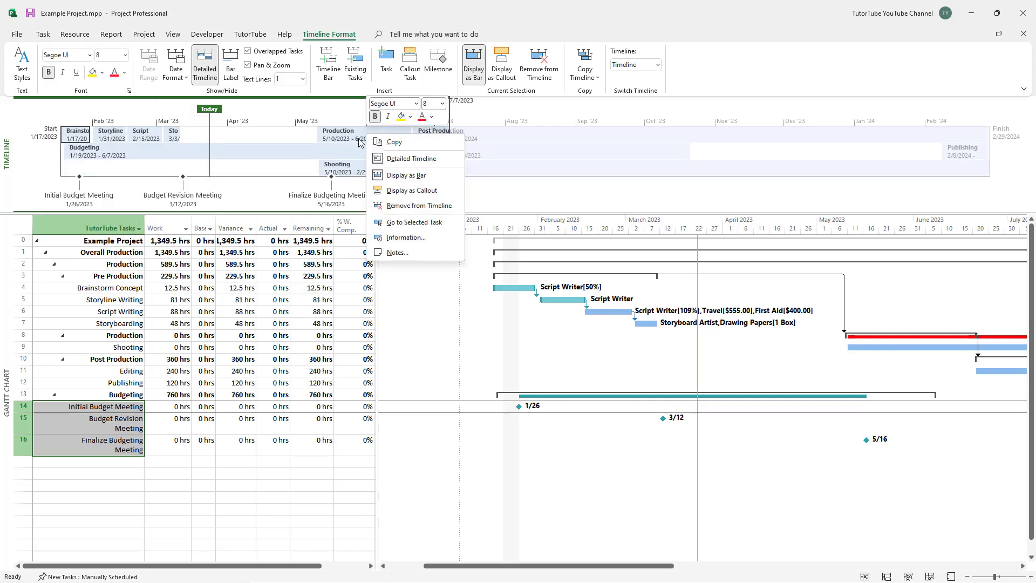
pyautogui.click(409, 207)
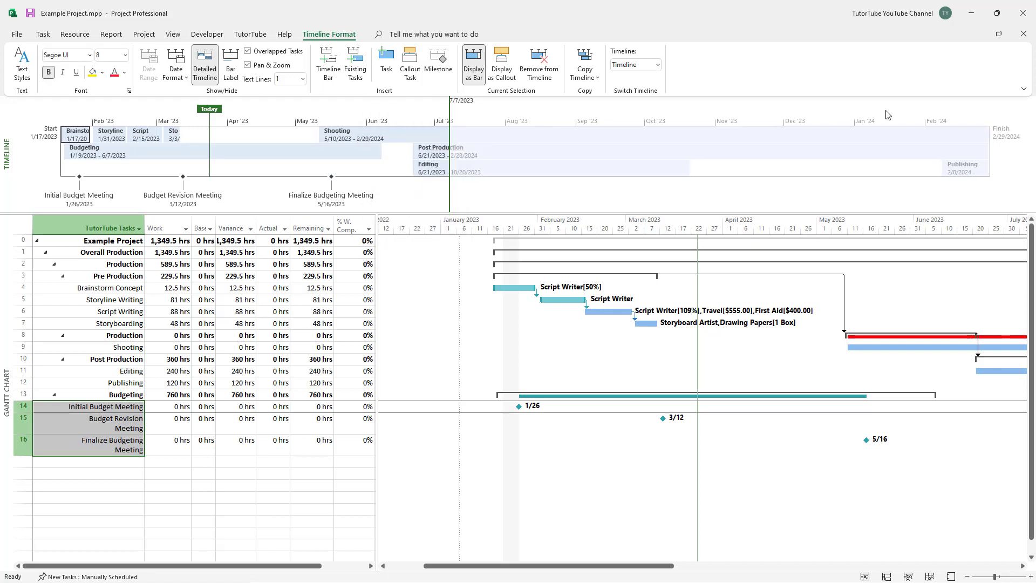
pyautogui.rightClick(469, 153)
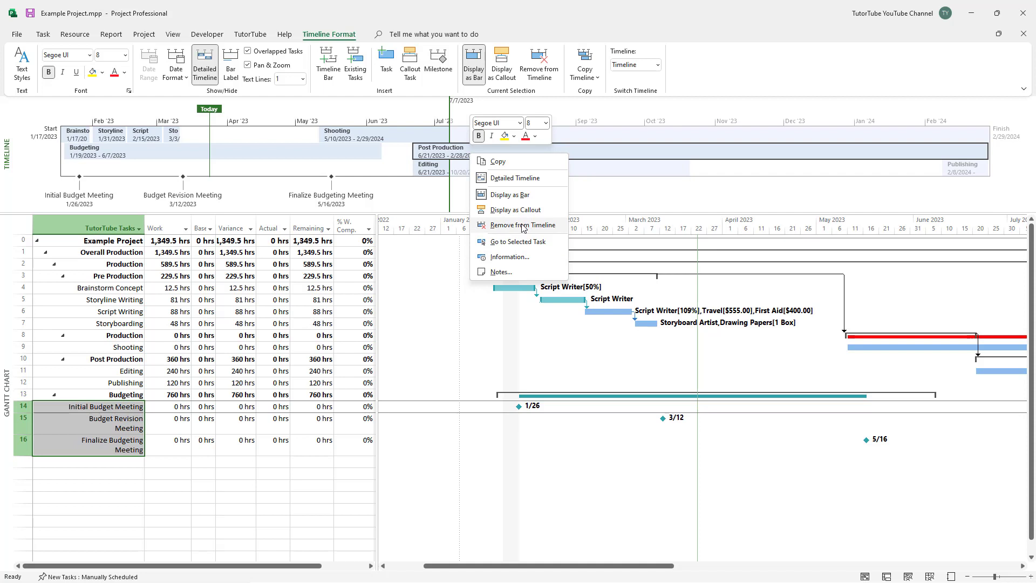
pyautogui.click(516, 221)
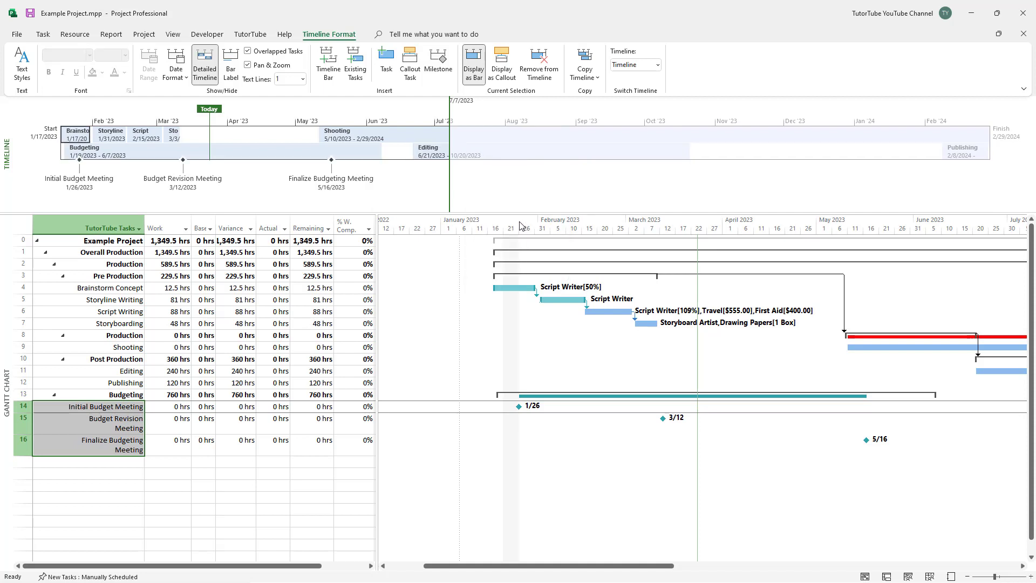
pyautogui.click(496, 155)
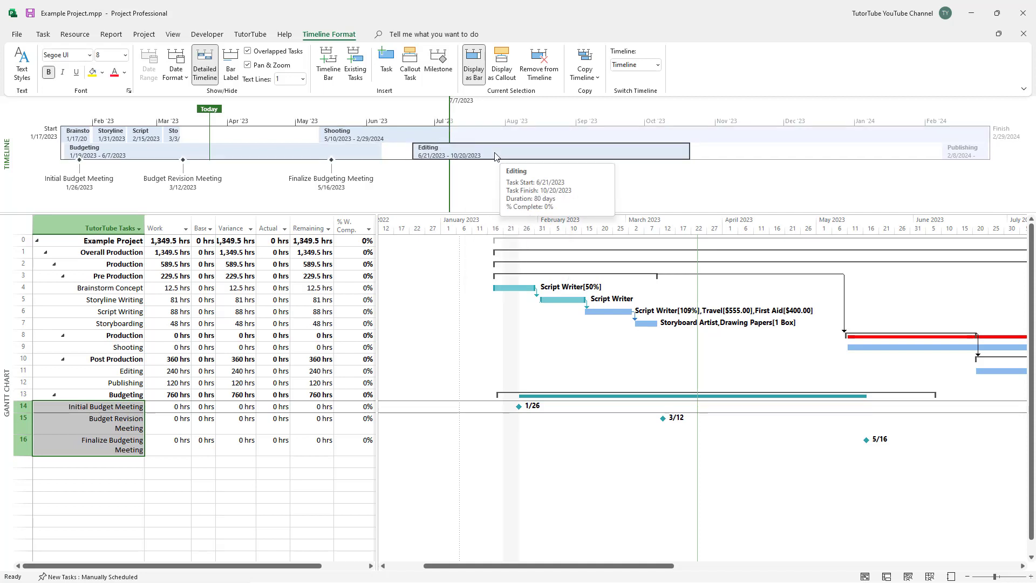